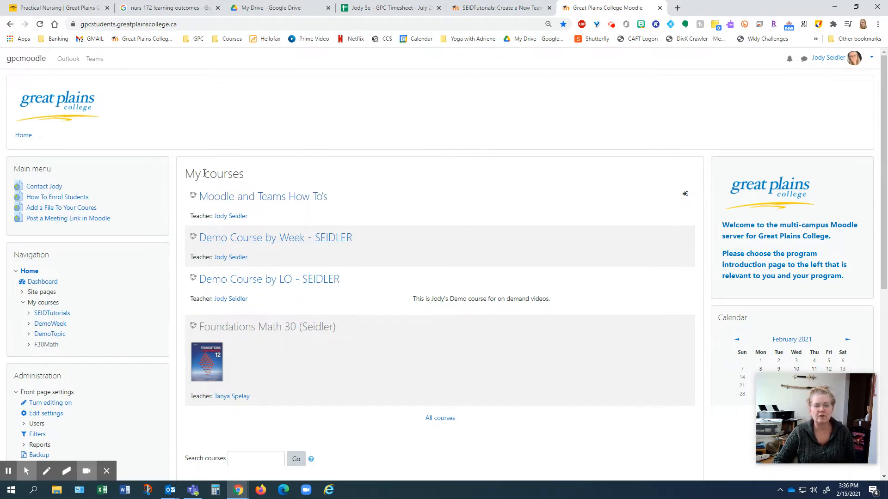
Open the Demo Course by LO from the course list and go to its LO1 section
drag(185, 174, 244, 179)
click(227, 176)
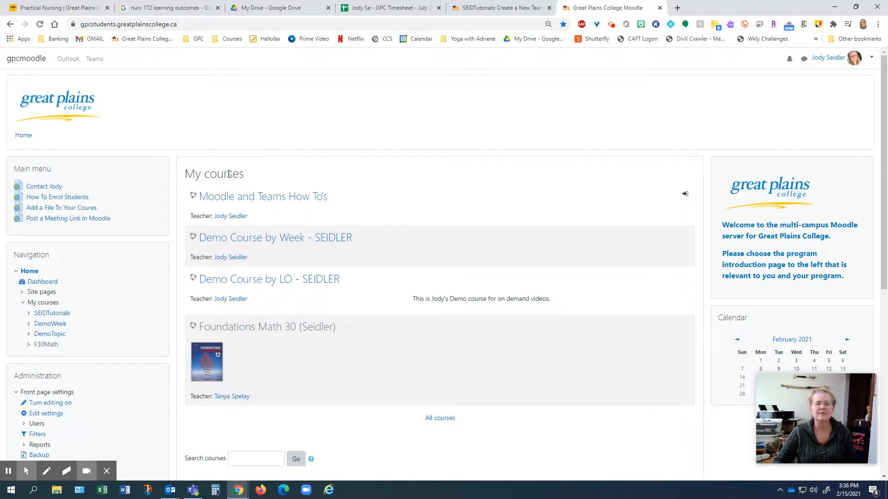
click(207, 280)
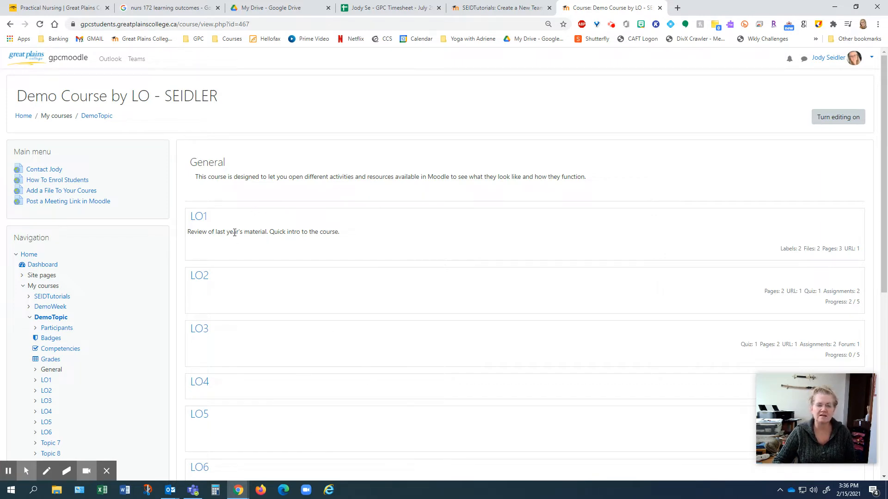
click(203, 219)
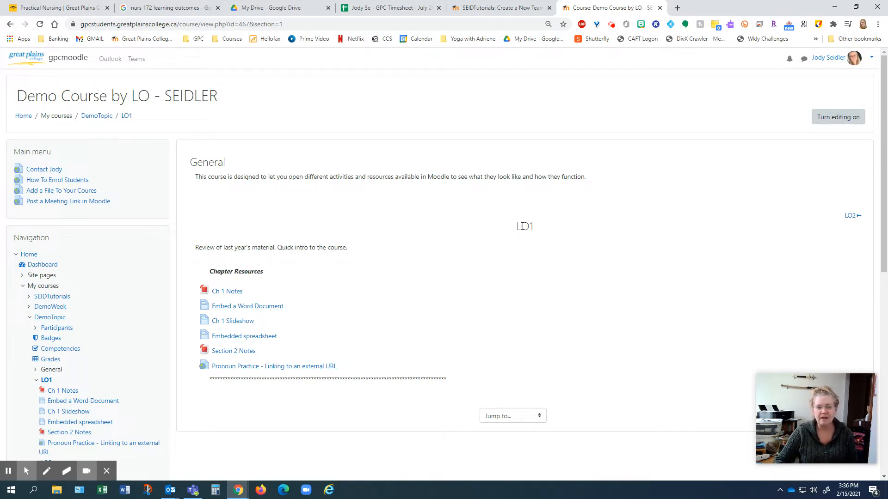
Move forward section by section from LO1 to the LO4 section of the course
click(521, 226)
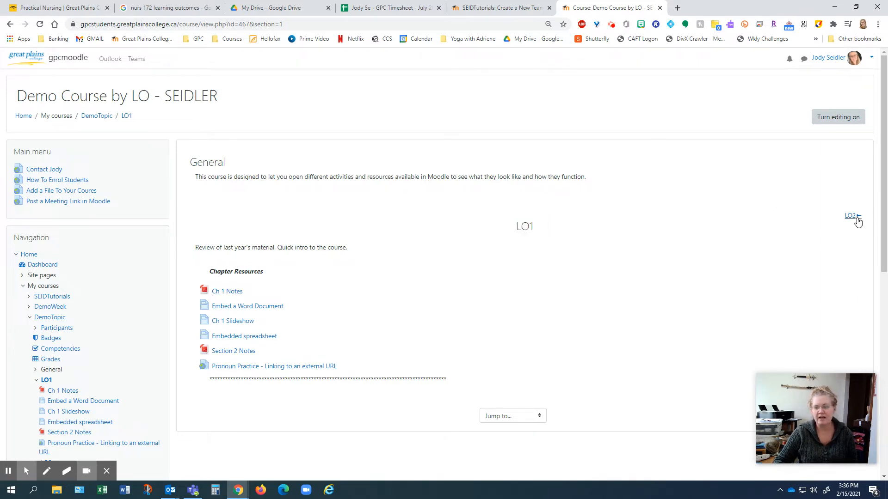
click(851, 224)
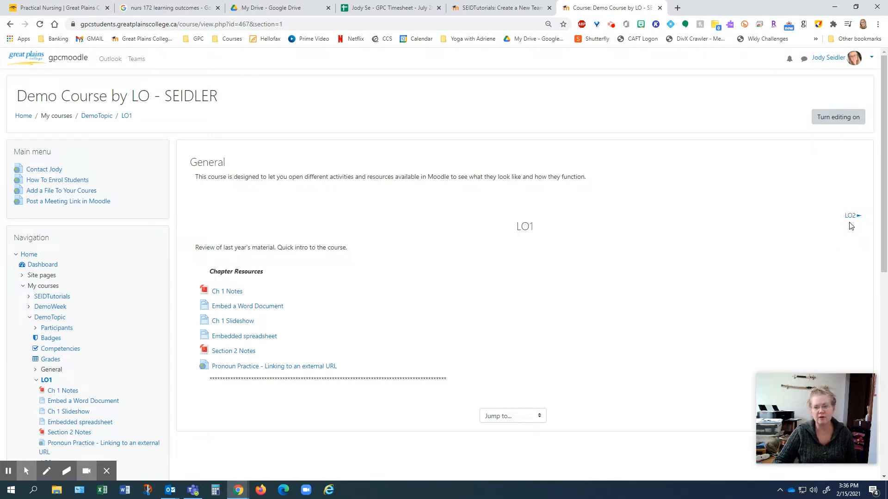
click(504, 416)
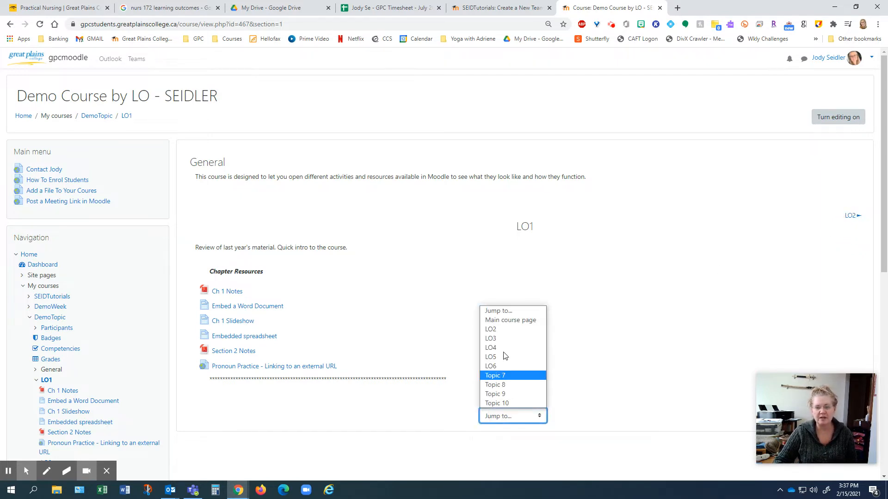
click(712, 282)
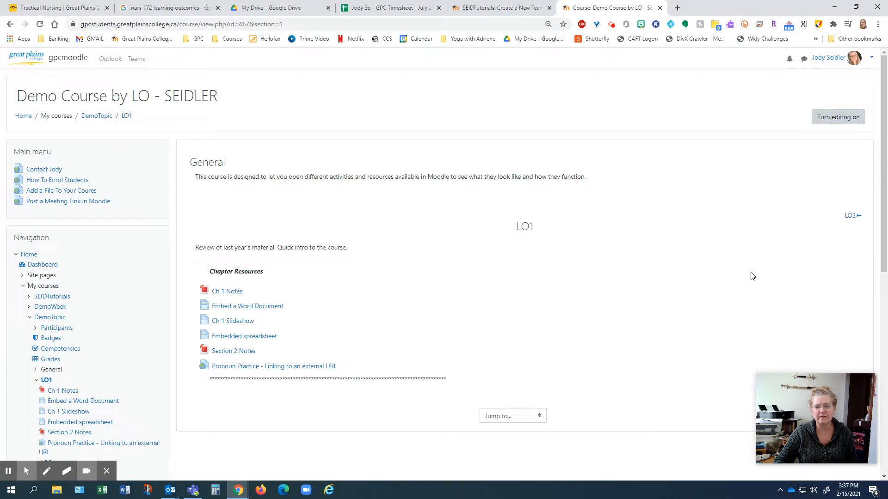
click(849, 217)
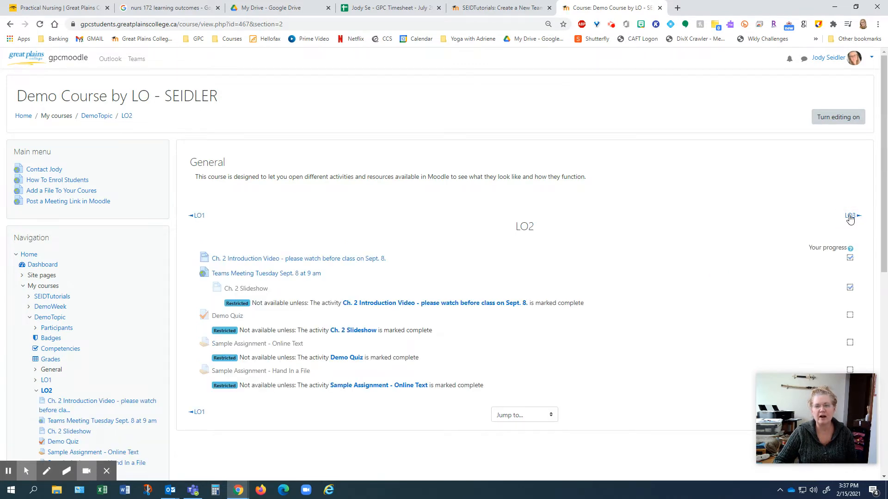
click(850, 216)
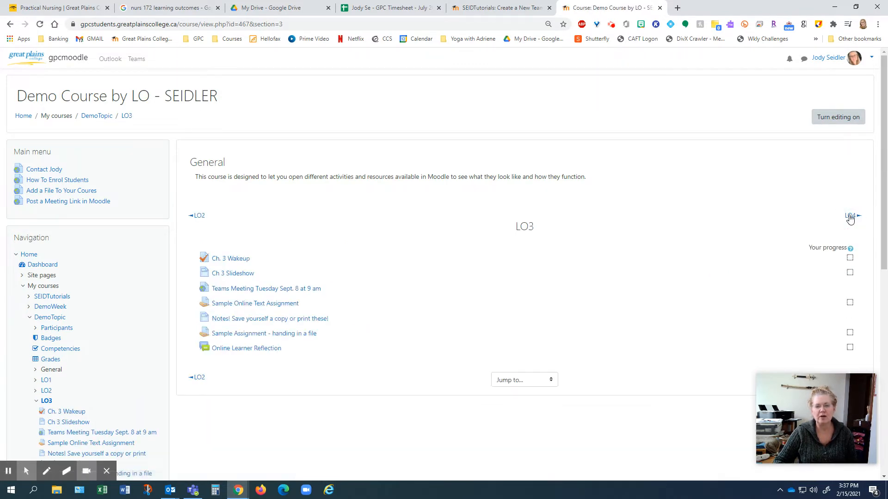
click(850, 216)
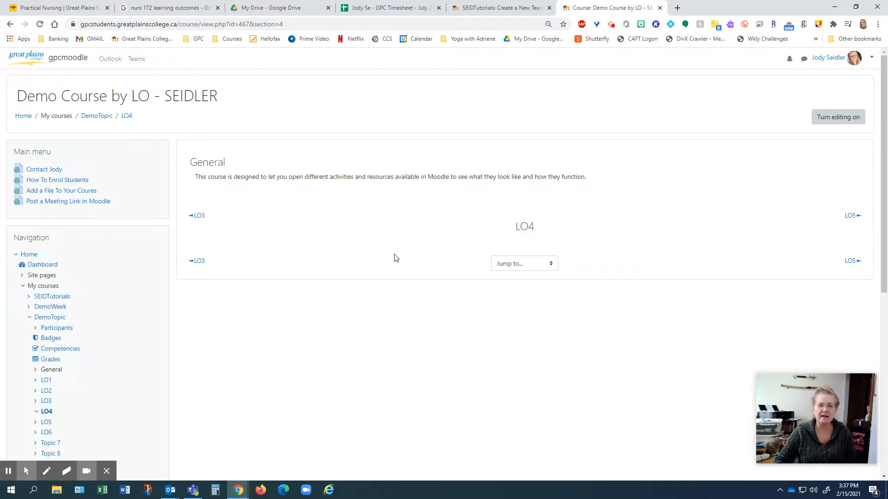
Turn on editing for the course and shrink the browser window so that part of the desktop is free beside it
click(838, 130)
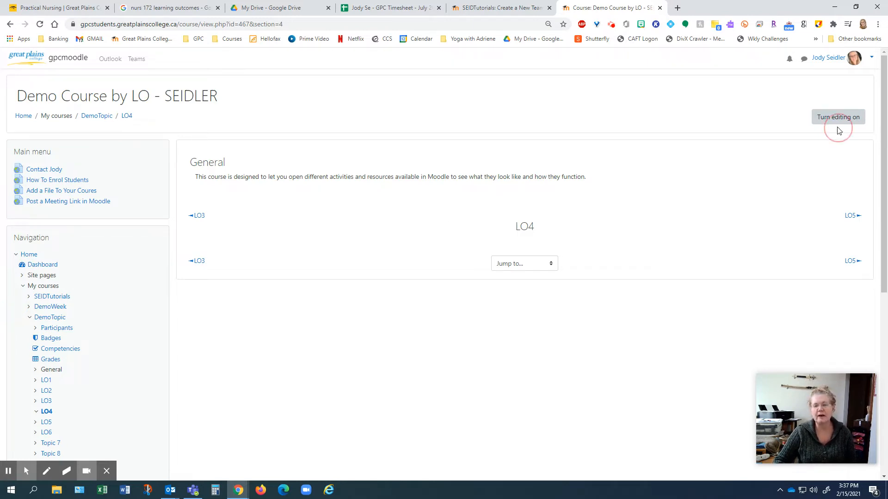
click(839, 117)
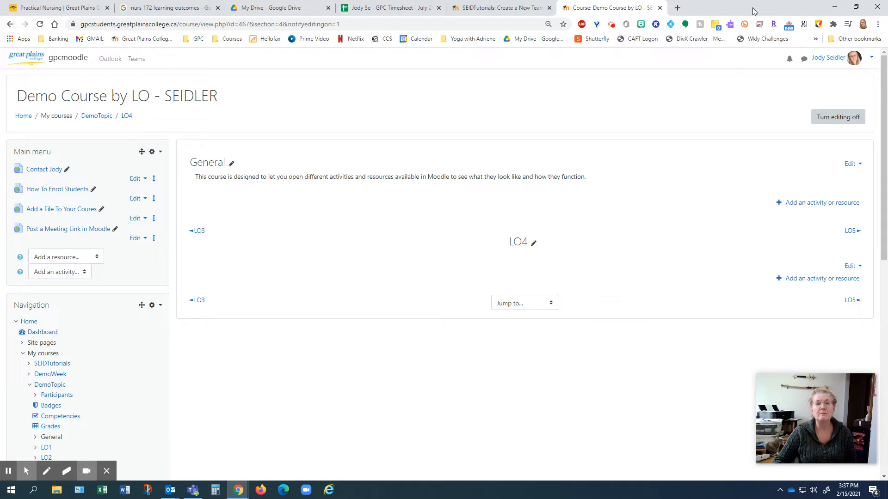
click(856, 7)
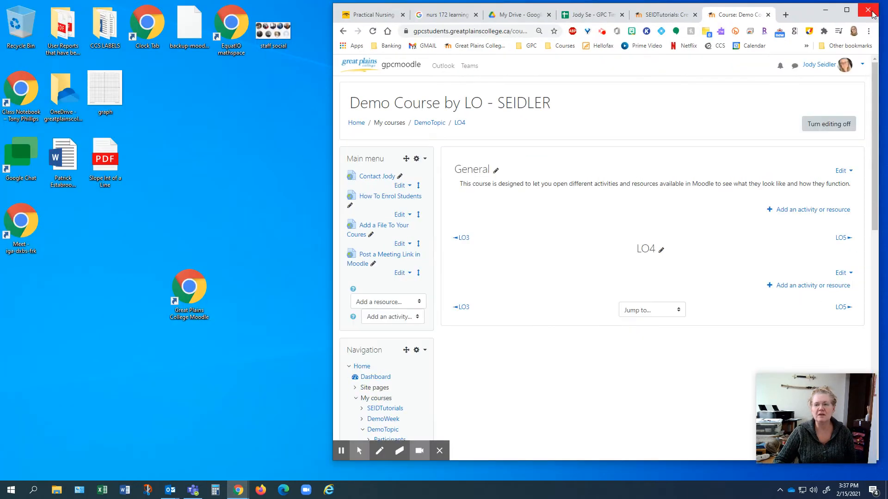
click(847, 9)
click(855, 8)
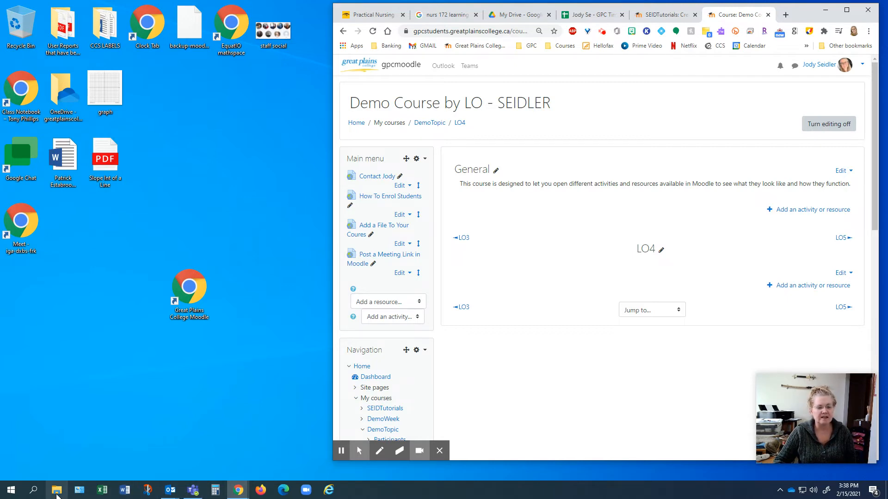
Open File Explorer next to the browser and show the Downloads folder
click(57, 493)
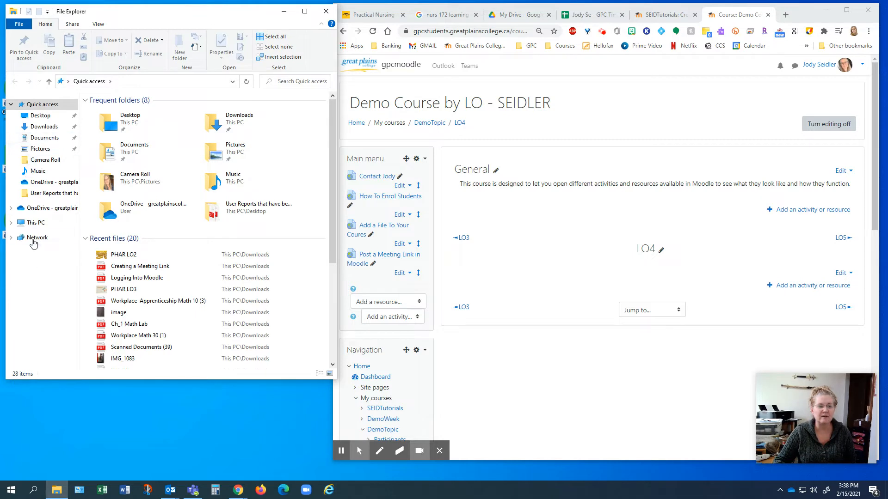
click(38, 279)
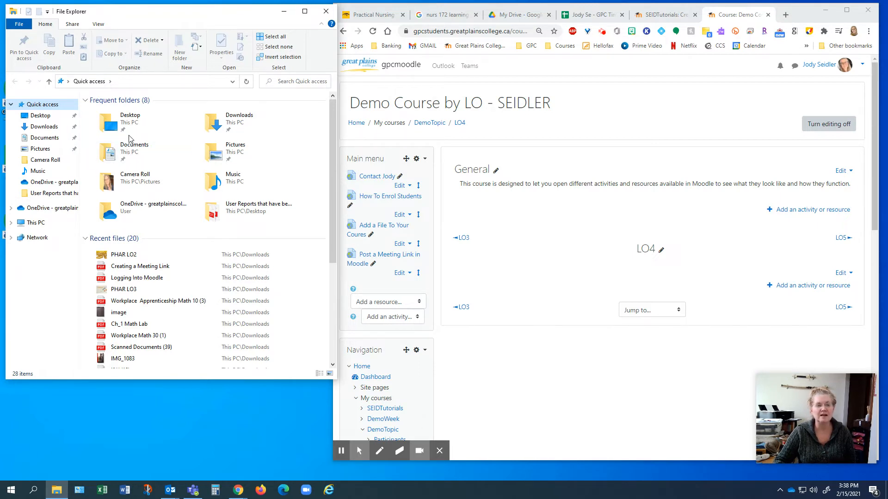
double_click(230, 134)
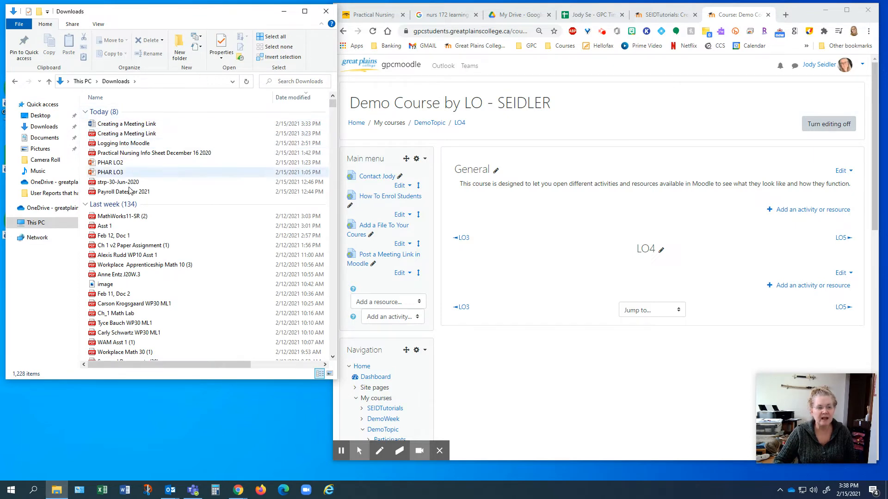
click(655, 111)
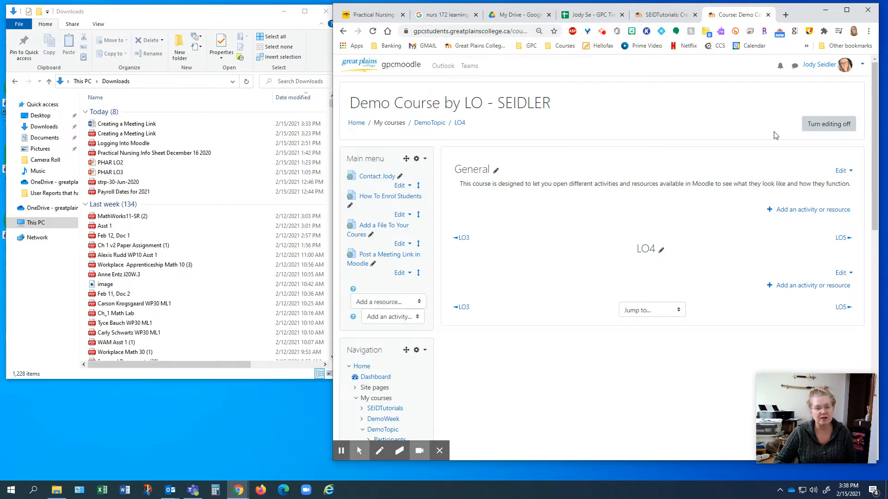
Upload the Practical Nursing Info Sheet December 16 2020 PDF, the Creating a Meeting Link Word document and the PHAR LO2 presentation from Downloads into LO4
click(107, 164)
click(108, 154)
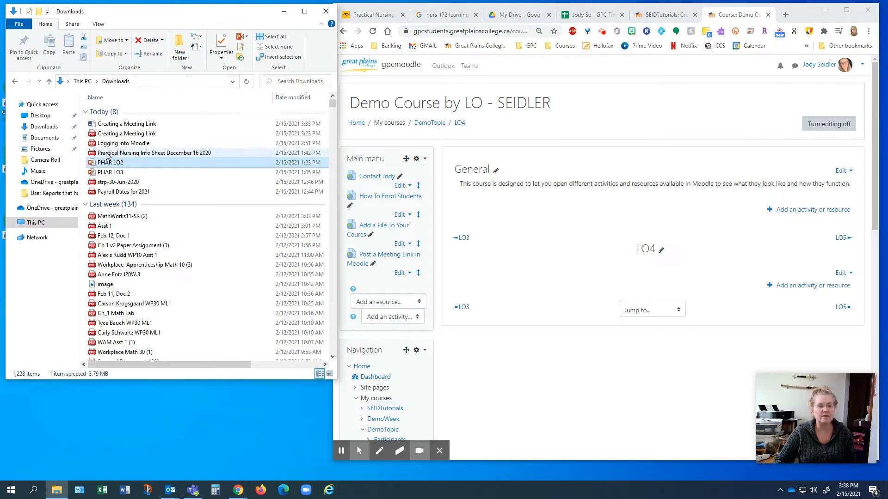
drag(108, 154, 594, 285)
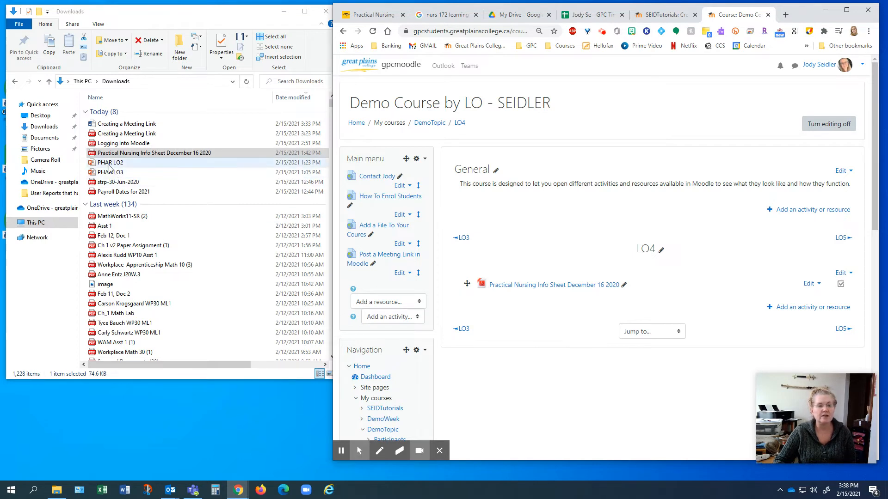
drag(125, 124, 588, 307)
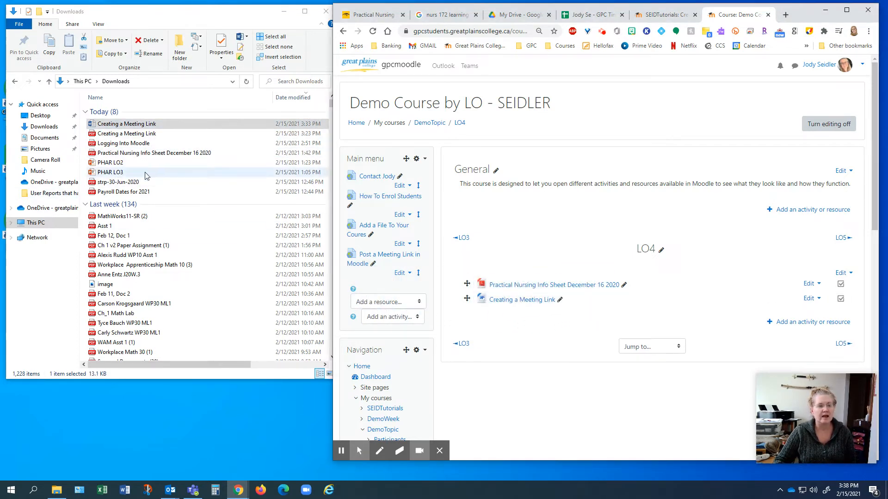
drag(116, 163, 602, 329)
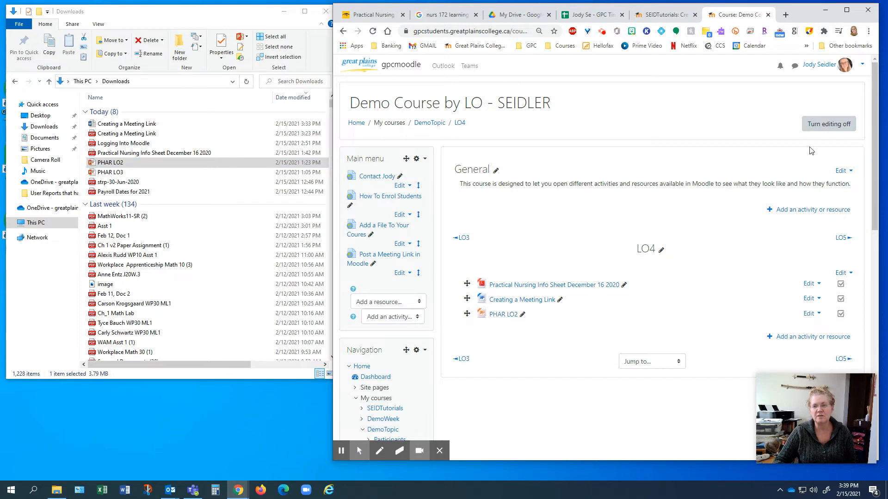
Turn course editing off and test the info sheet, Creating a Meeting Link and PHAR LO2 links in LO4 by downloading each file
click(816, 126)
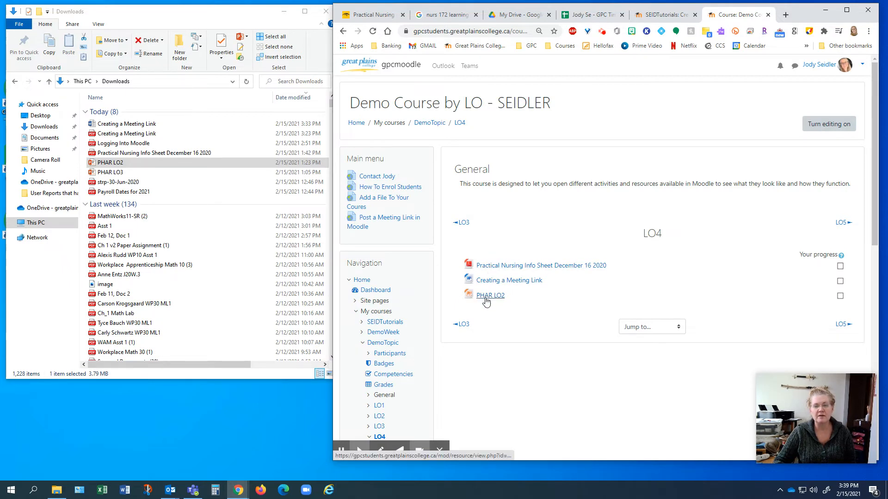
click(485, 269)
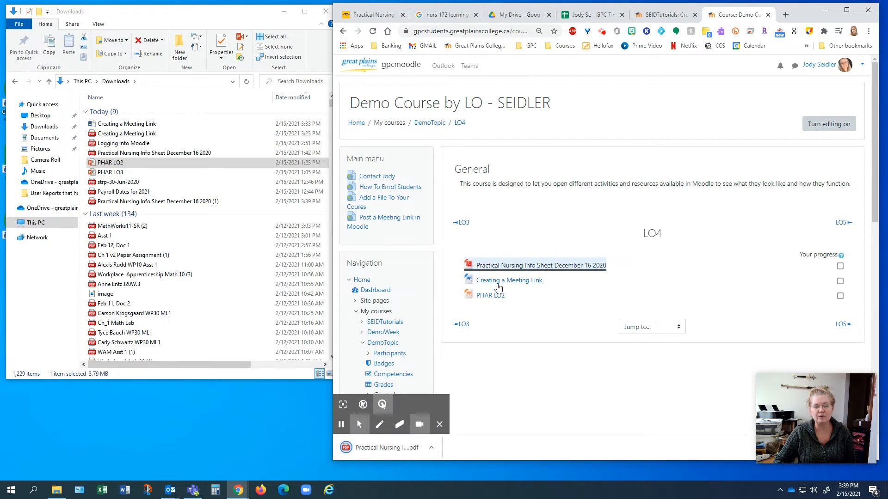
click(497, 280)
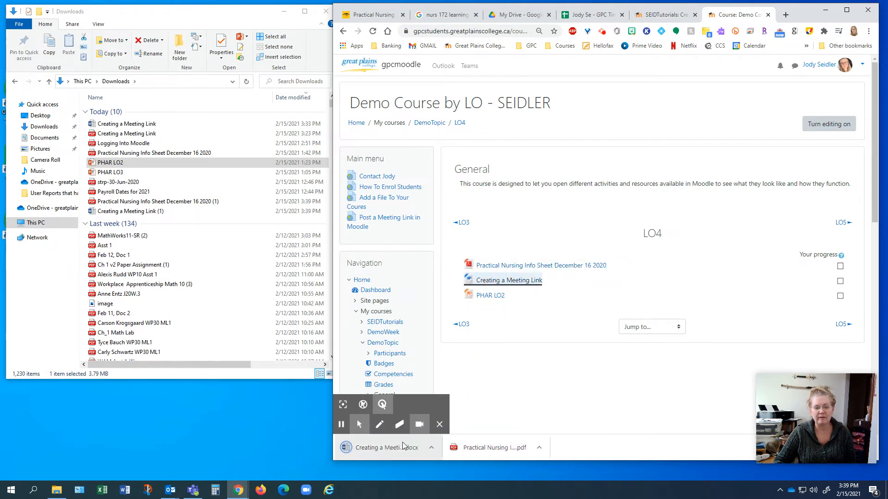
click(483, 295)
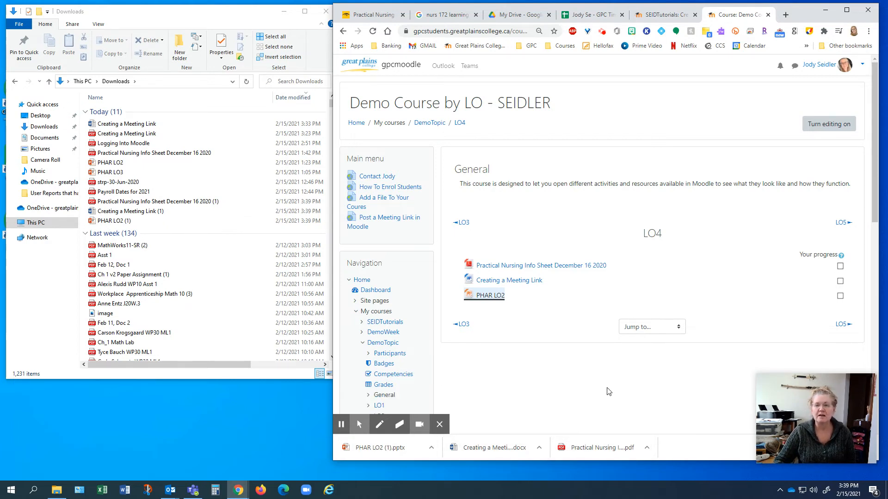
Maximize the browser window and return from LO4 to the main course page
click(847, 10)
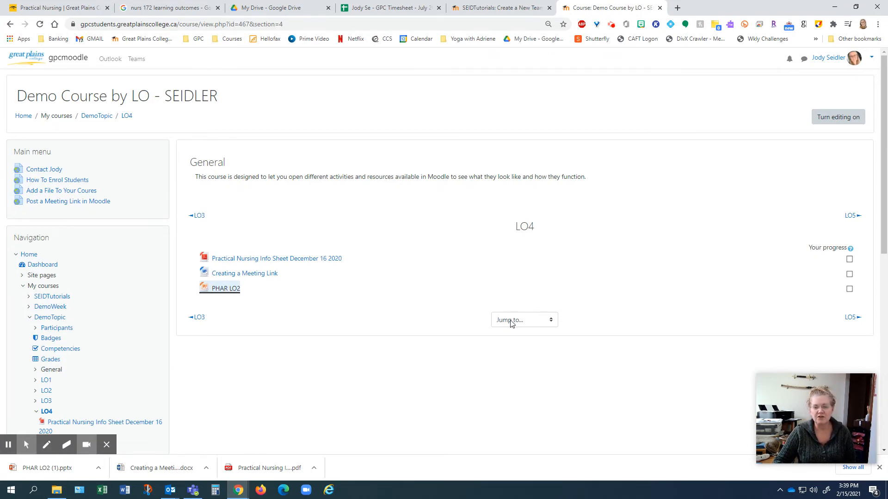
click(526, 322)
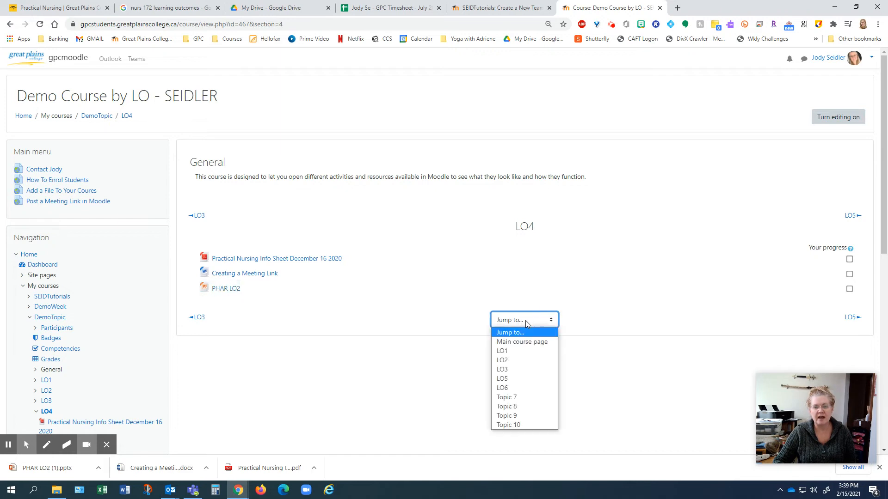
click(518, 344)
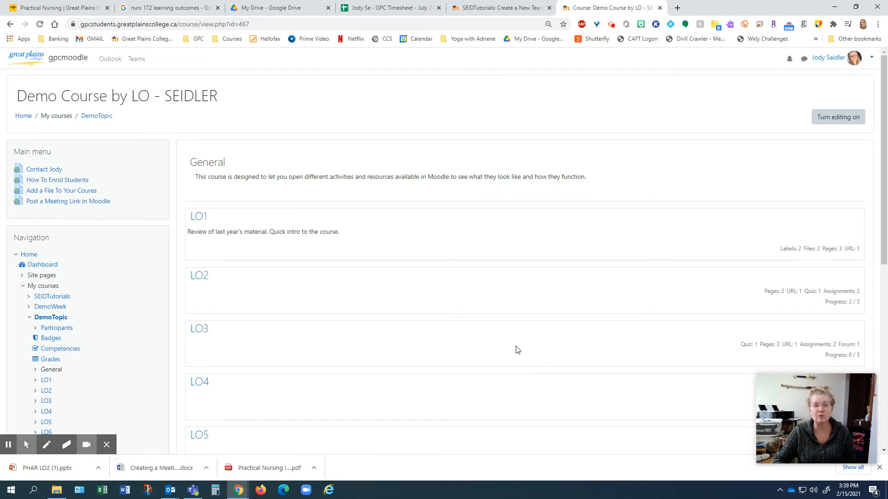
Turn editing on for the main course page and look through the contents of its sections from LO1 down to Topic 9
scroll(518, 349, down, 8)
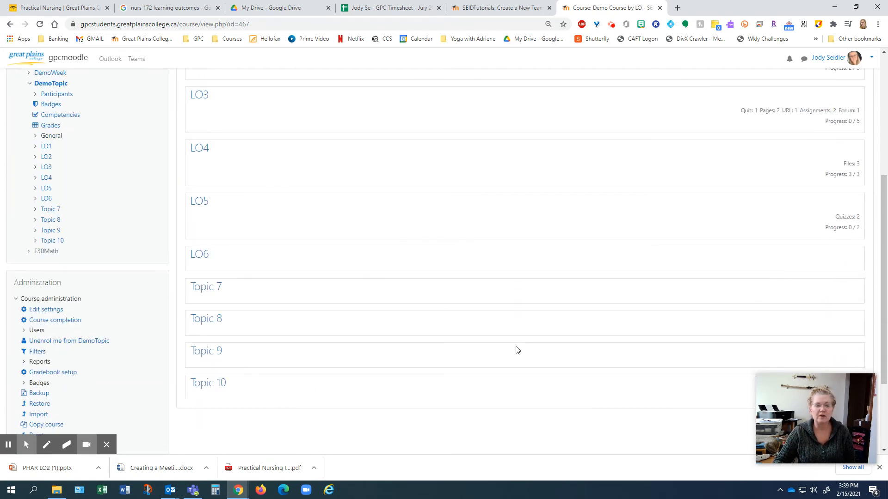
scroll(518, 350, up, 10)
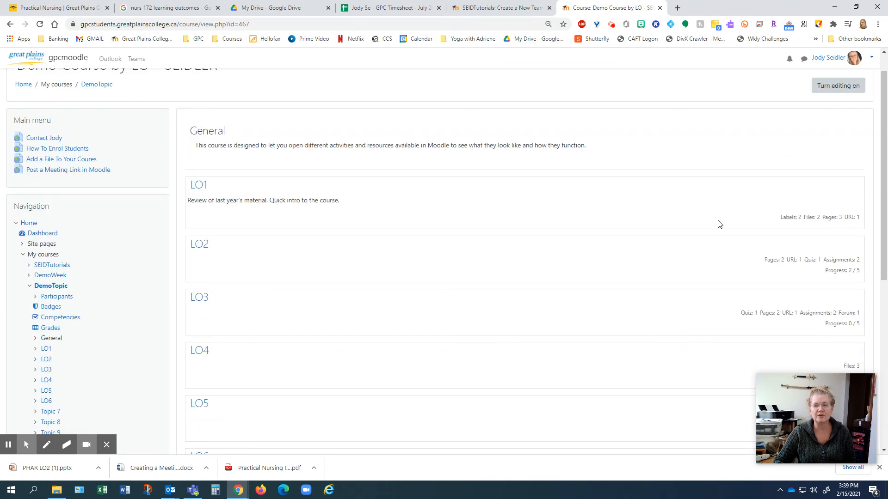
click(824, 88)
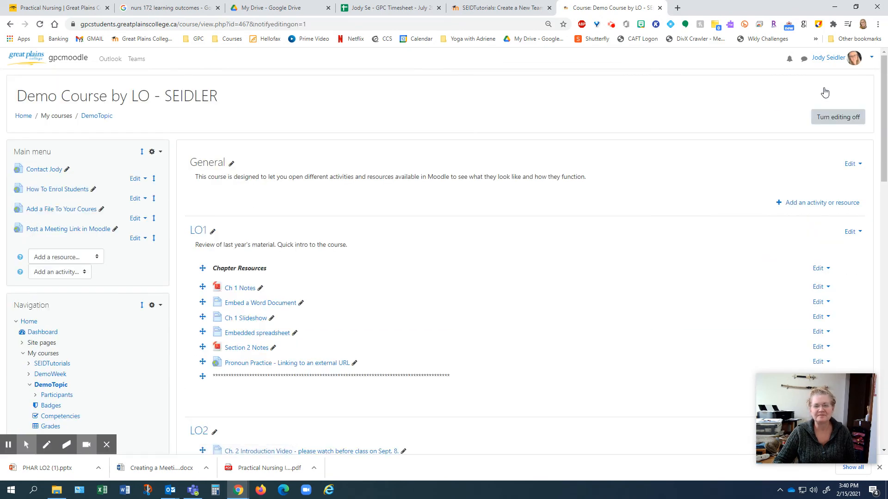
scroll(434, 160, down, 15)
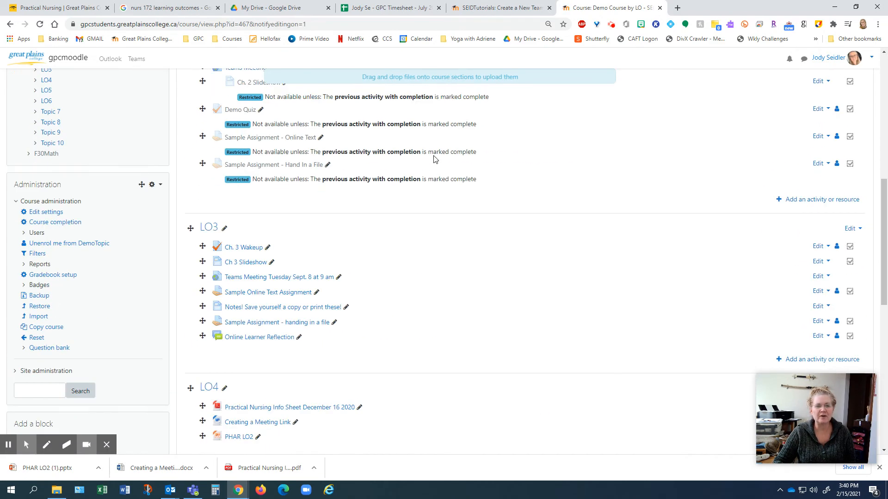
scroll(434, 160, up, 12)
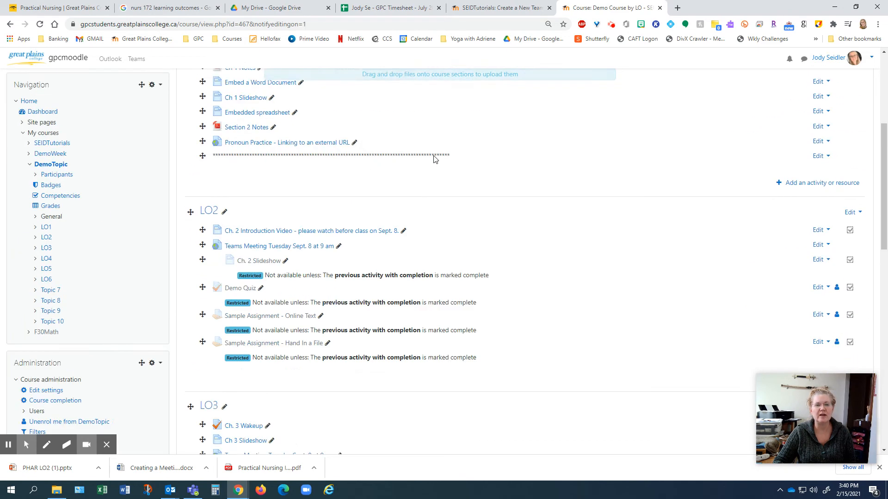
scroll(434, 160, down, 3)
scroll(434, 160, down, 8)
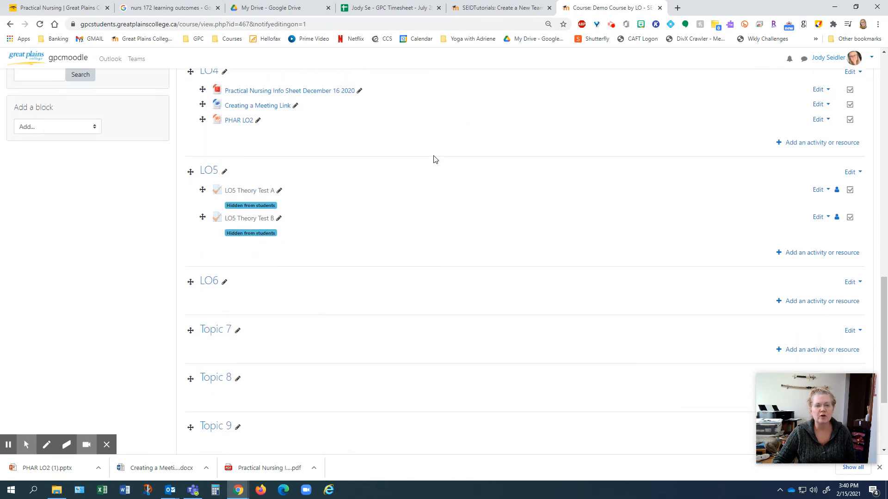
Move PHAR LO2 from LO4 to between the two theory tests in LO5, and return it to LO4 as the first item
scroll(434, 160, up, 3)
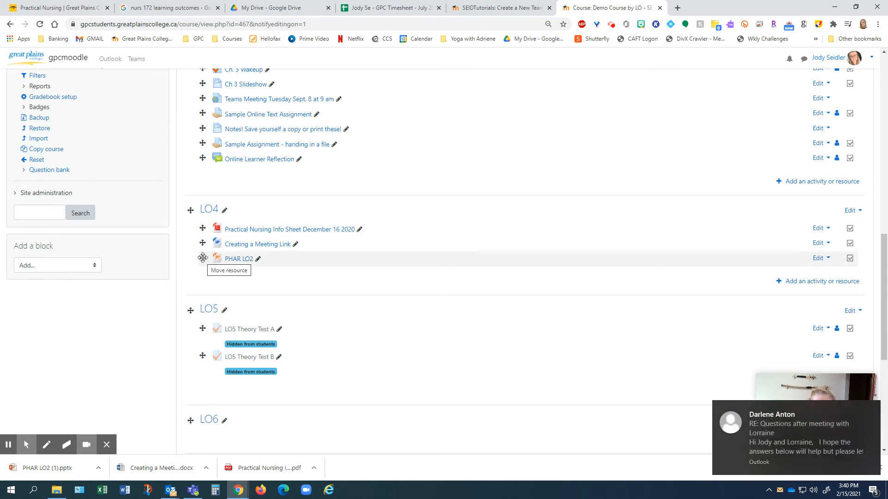
click(871, 409)
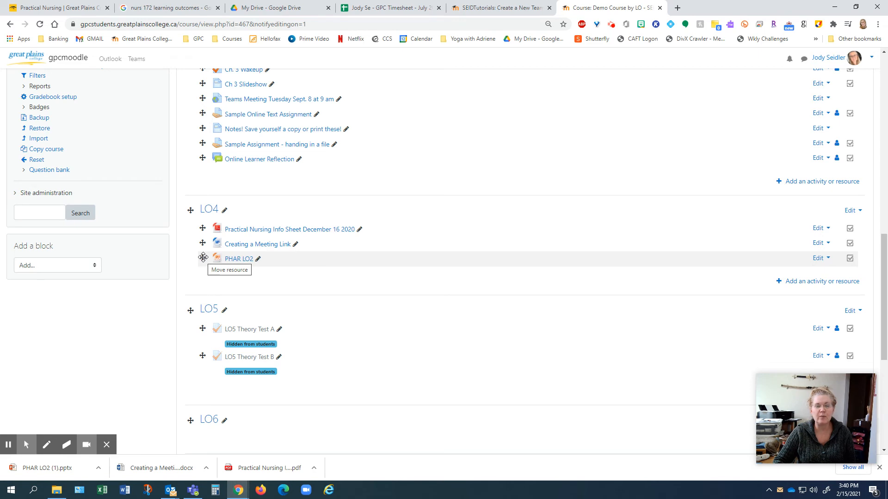
drag(203, 258, 201, 393)
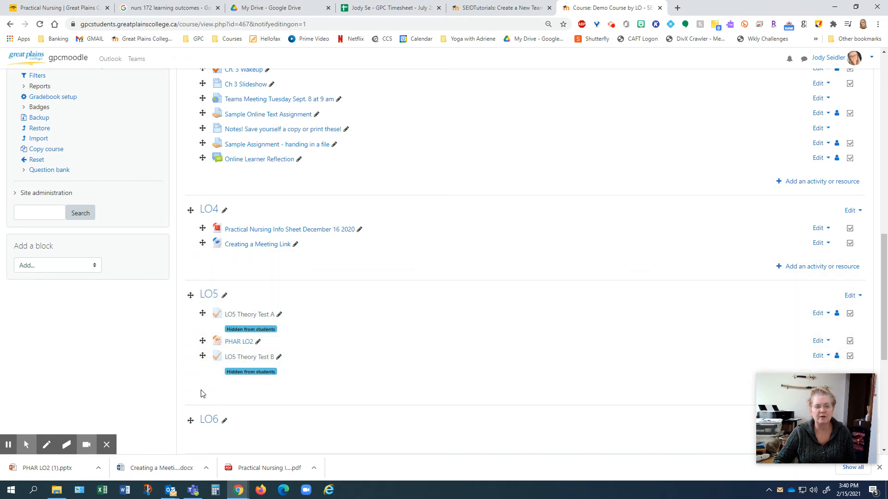
drag(203, 343, 200, 229)
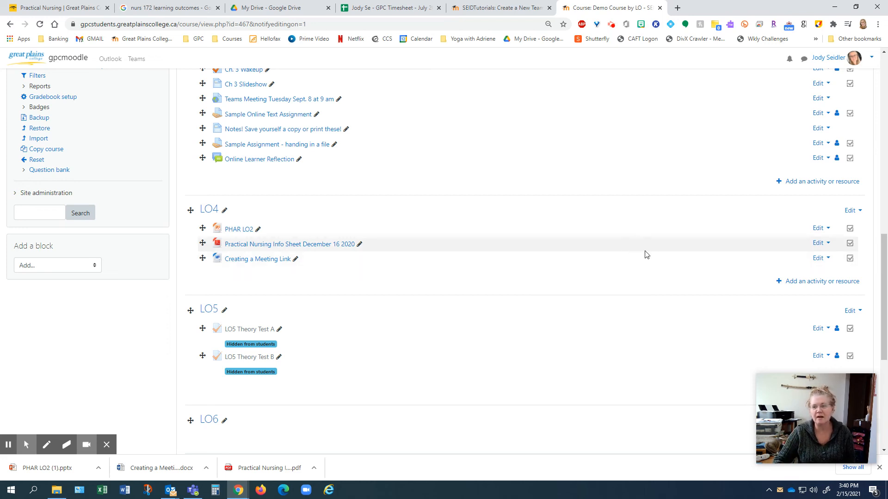
Delete the Practical Nursing Info Sheet December 16 2020 file from LO4
click(827, 246)
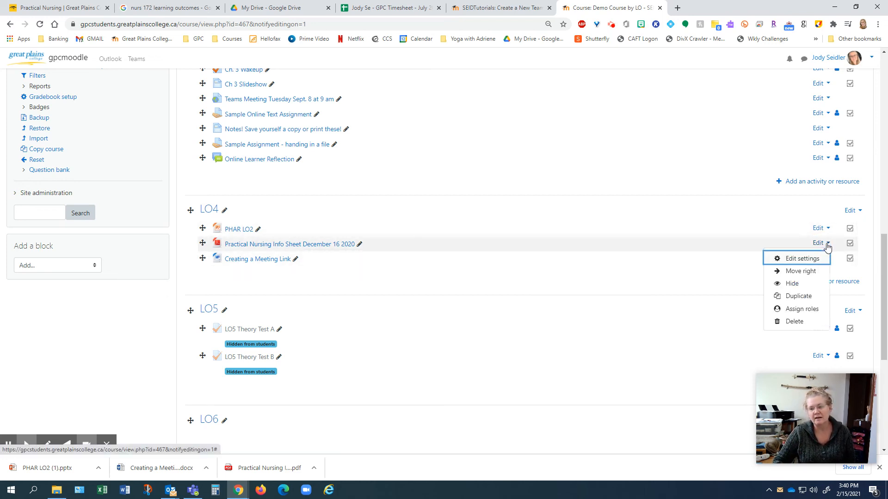
click(795, 321)
click(499, 132)
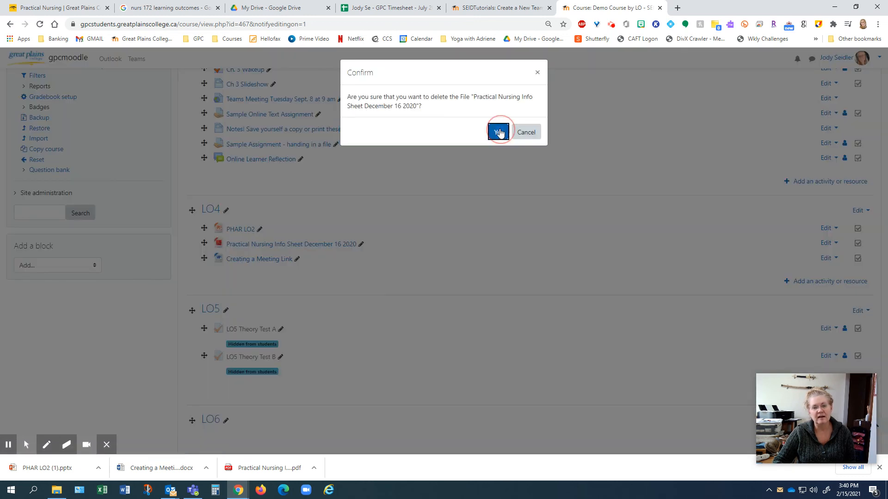
click(477, 264)
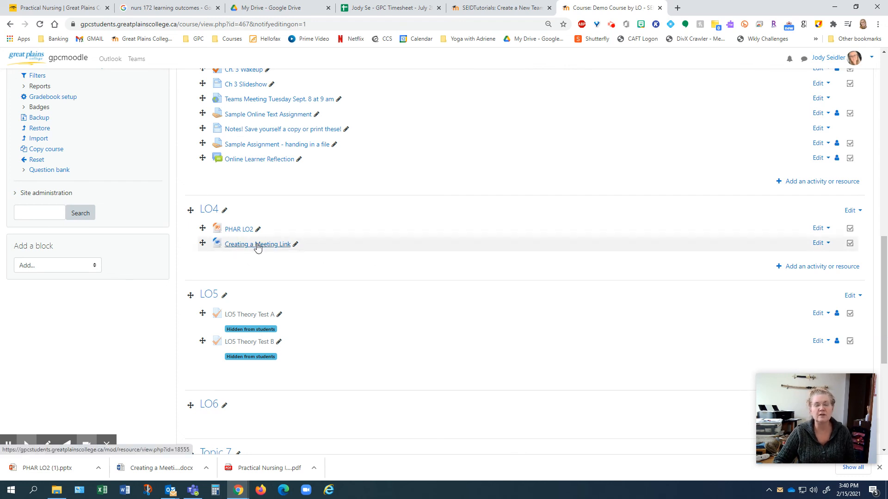
Hide the Creating a Meeting Link document in LO4 from students
click(819, 244)
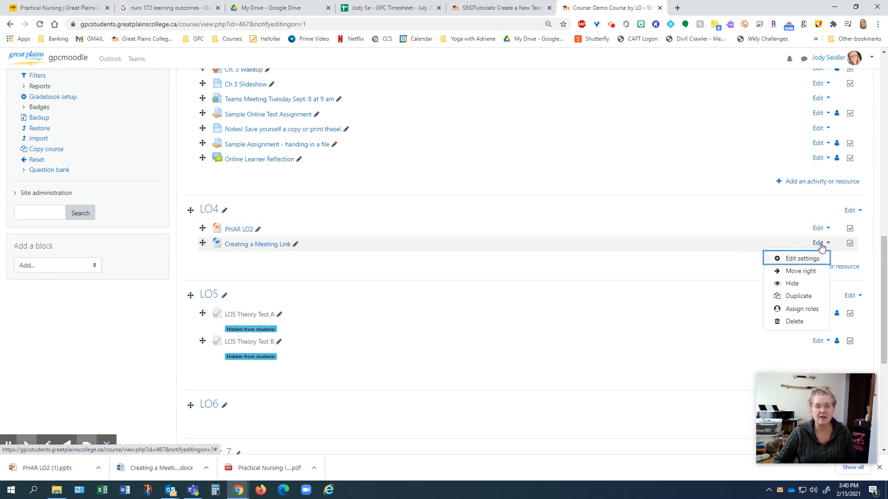
click(794, 285)
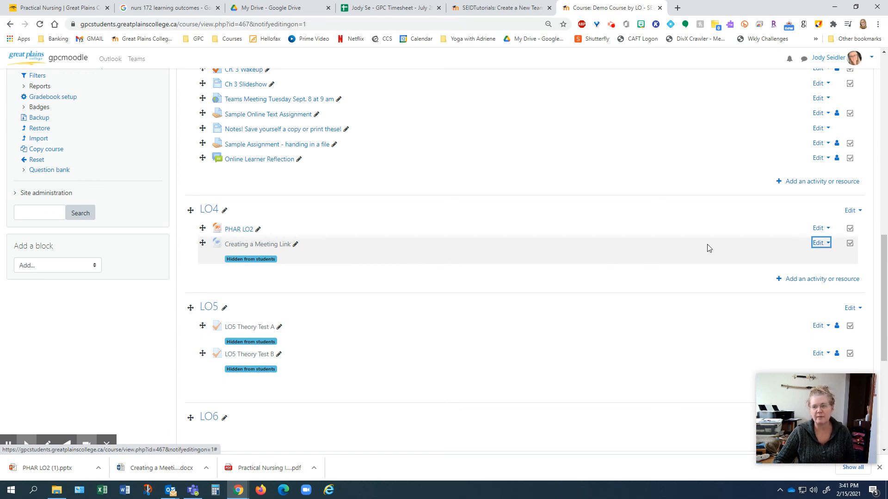
scroll(675, 227, up, 15)
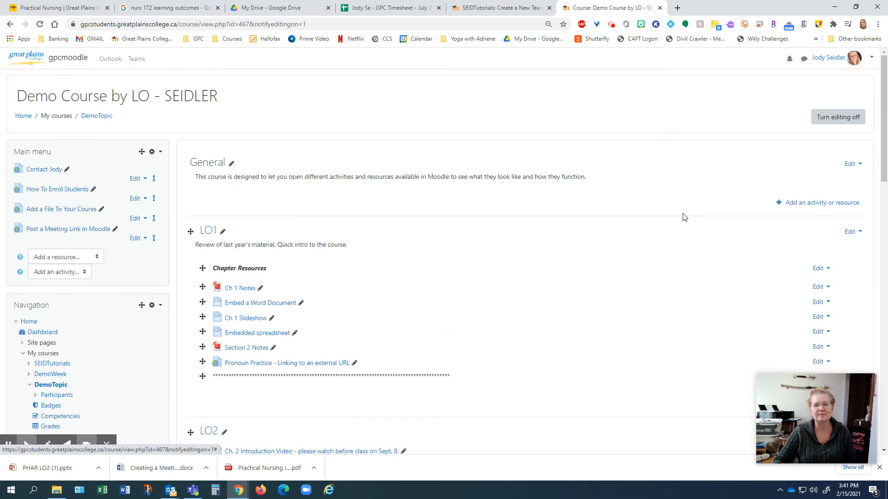
click(611, 24)
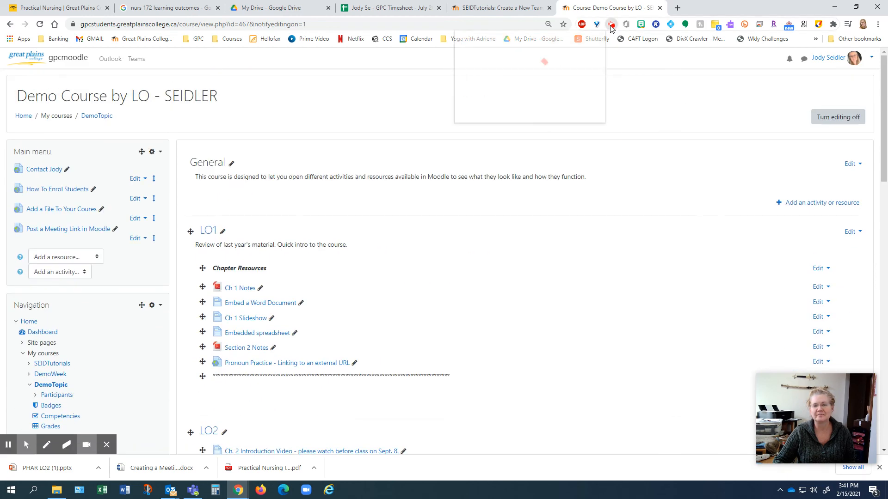